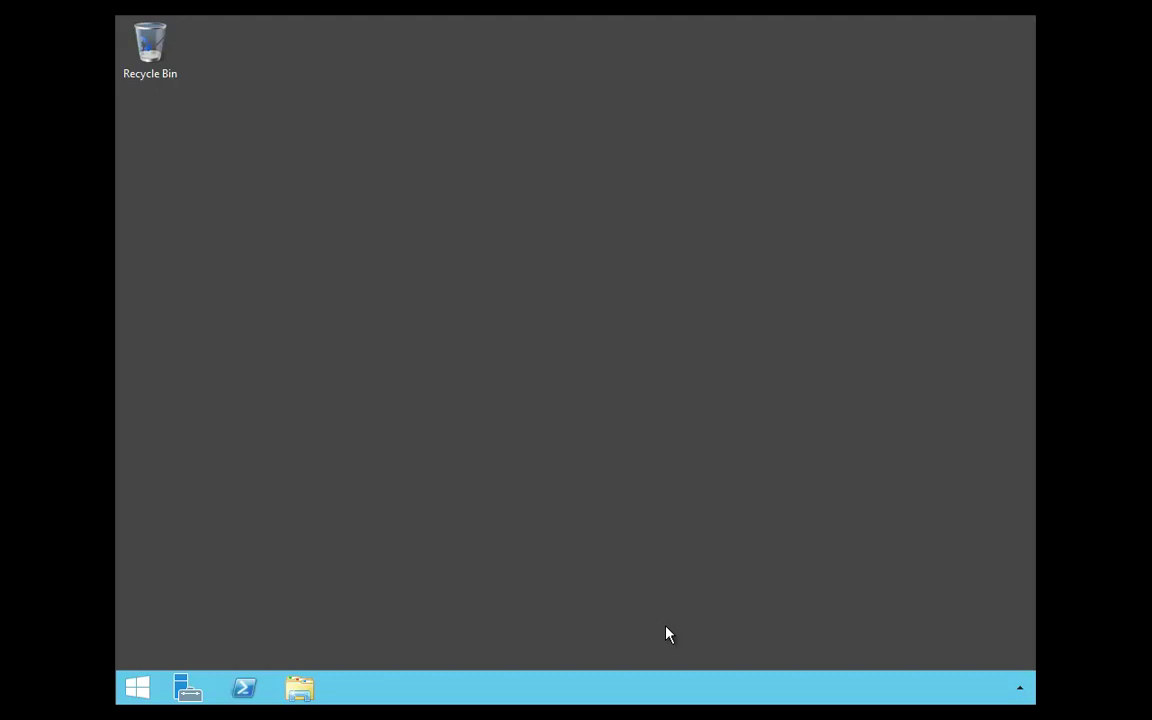
- Open the Routing and Remote Access console from Administrative Tools on the Start screen
click(143, 689)
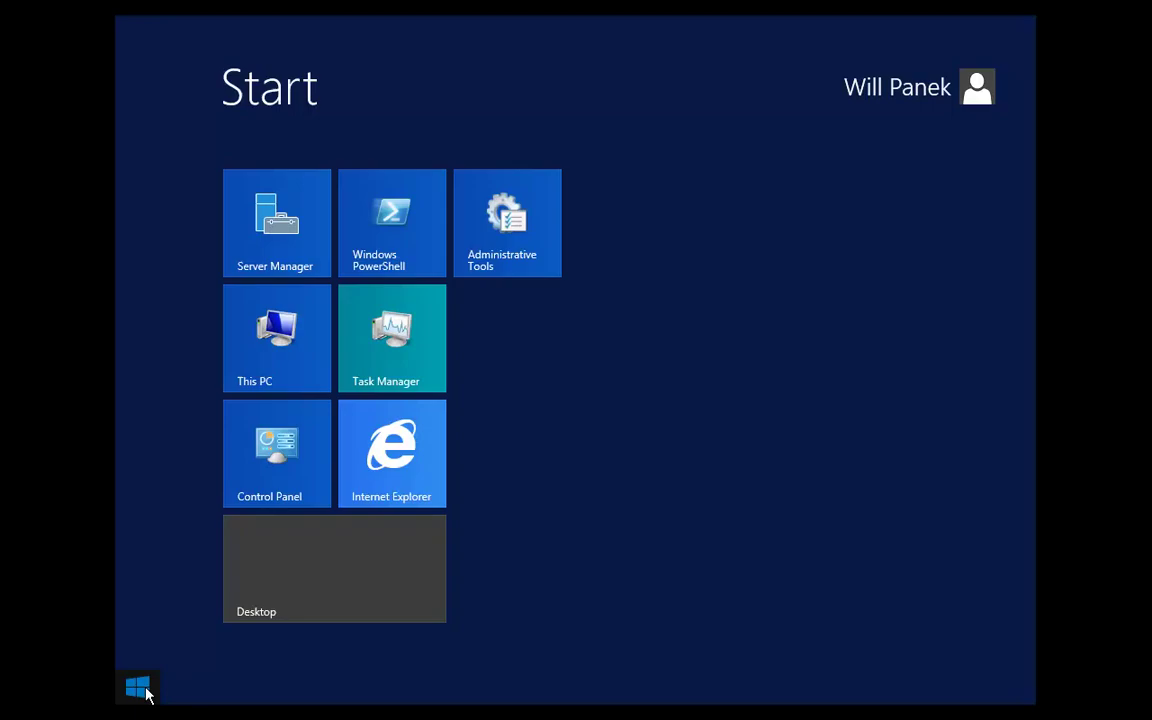
click(545, 231)
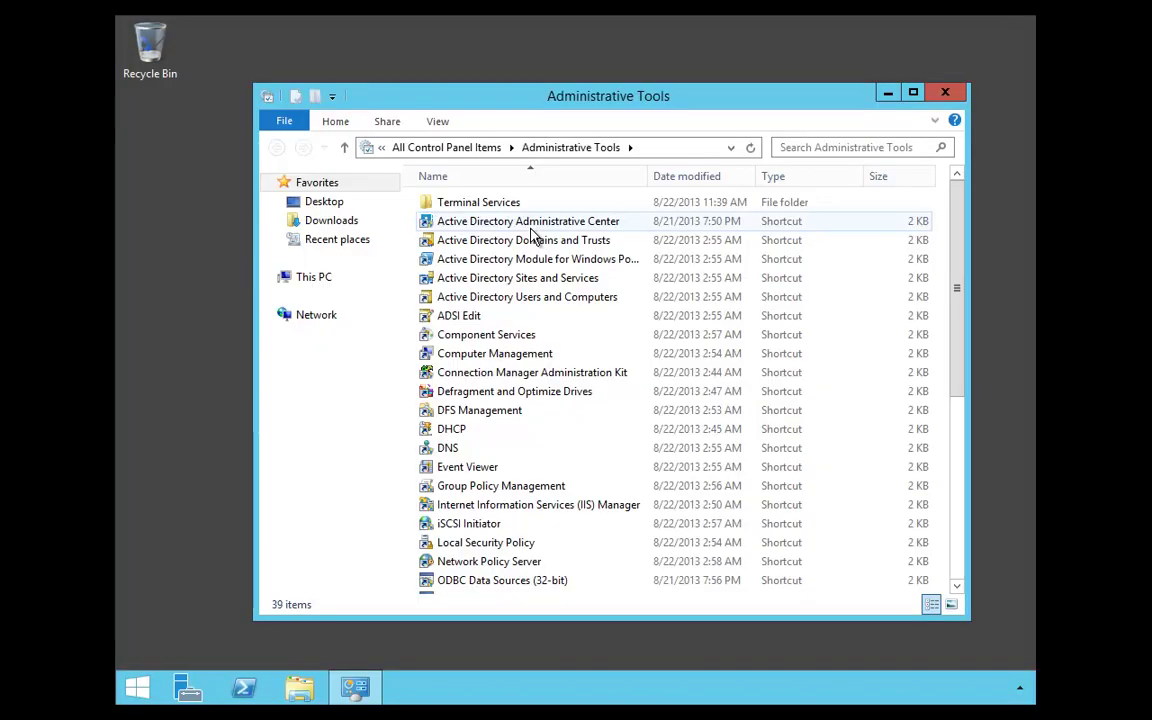
click(957, 589)
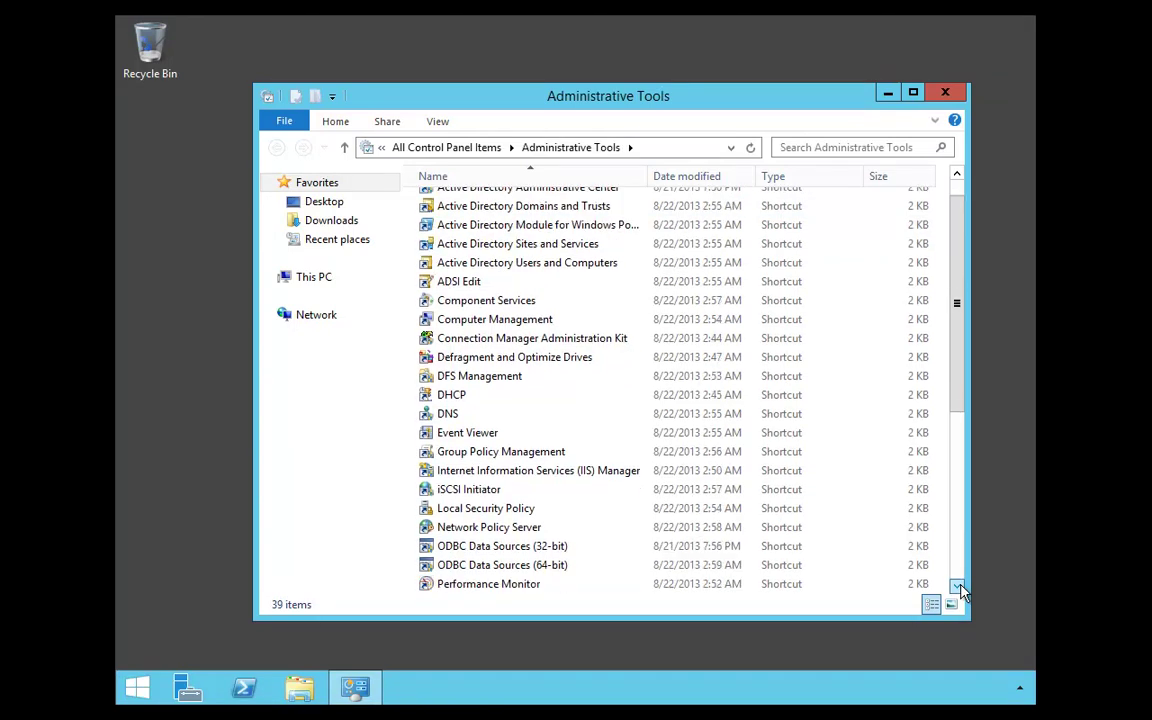
scroll(476, 540, down, 3)
double_click(474, 512)
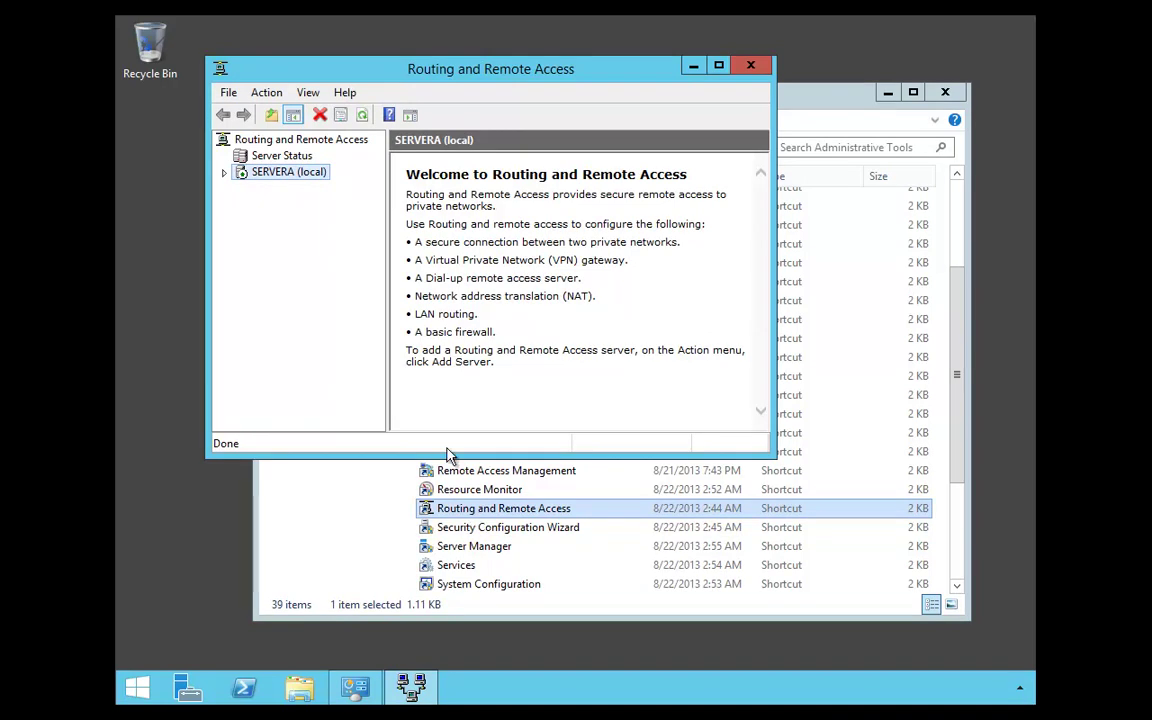
- Launch NPS from Remote Access Logging & Policies under SERVERA (local)
click(225, 173)
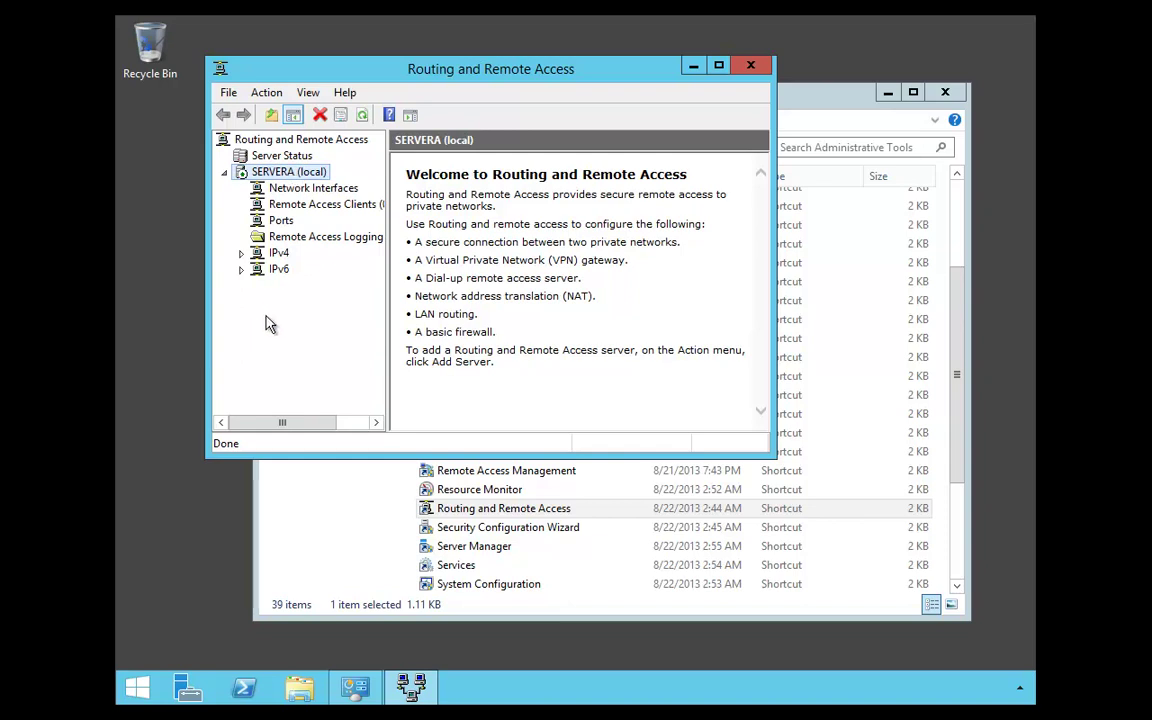
click(312, 247)
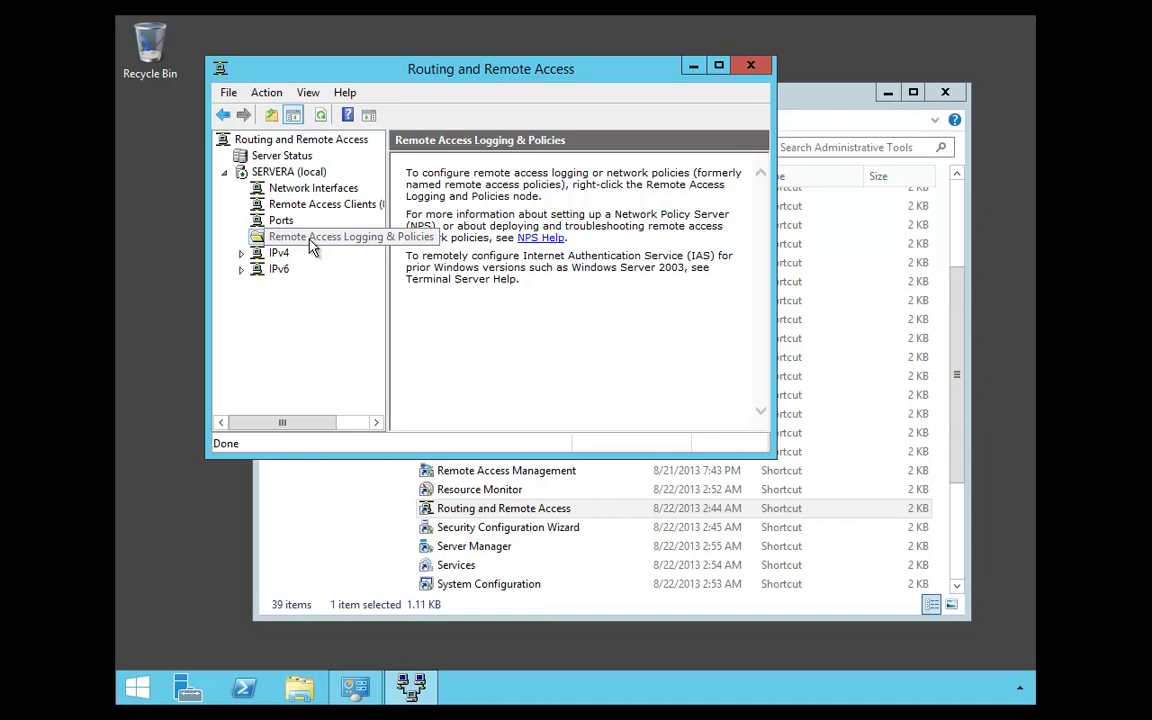
right_click(312, 247)
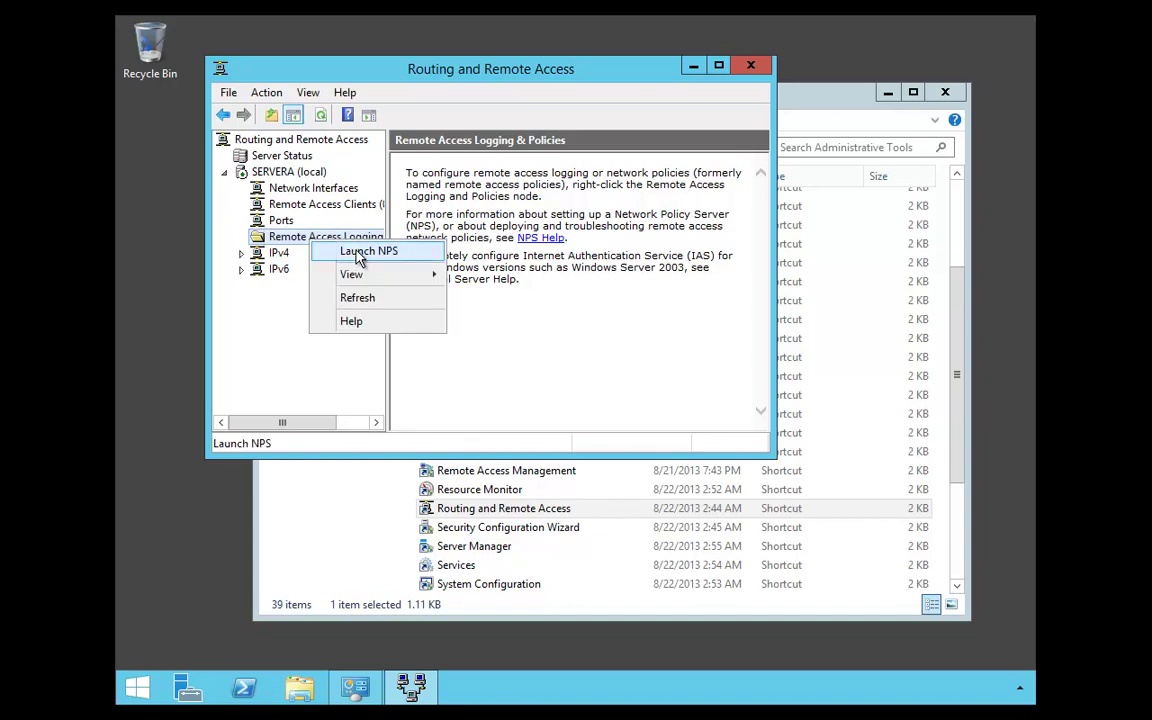
click(358, 253)
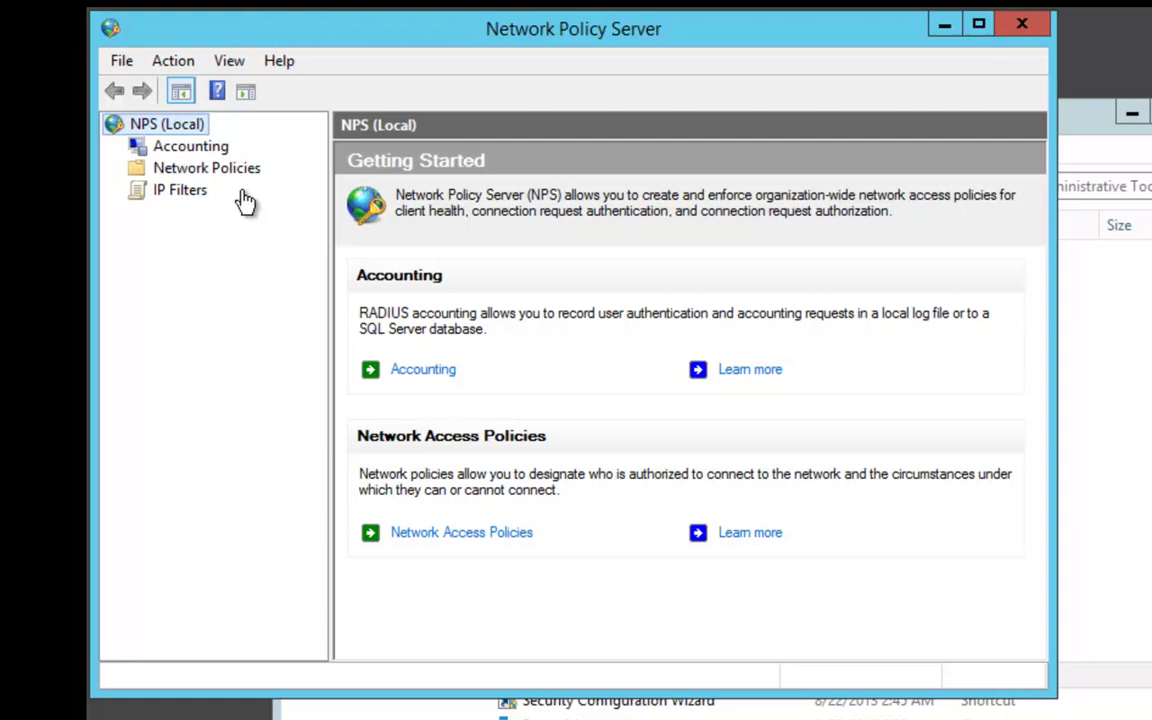
- Create a new network policy under Network Policies named 'Test Policy'
click(188, 170)
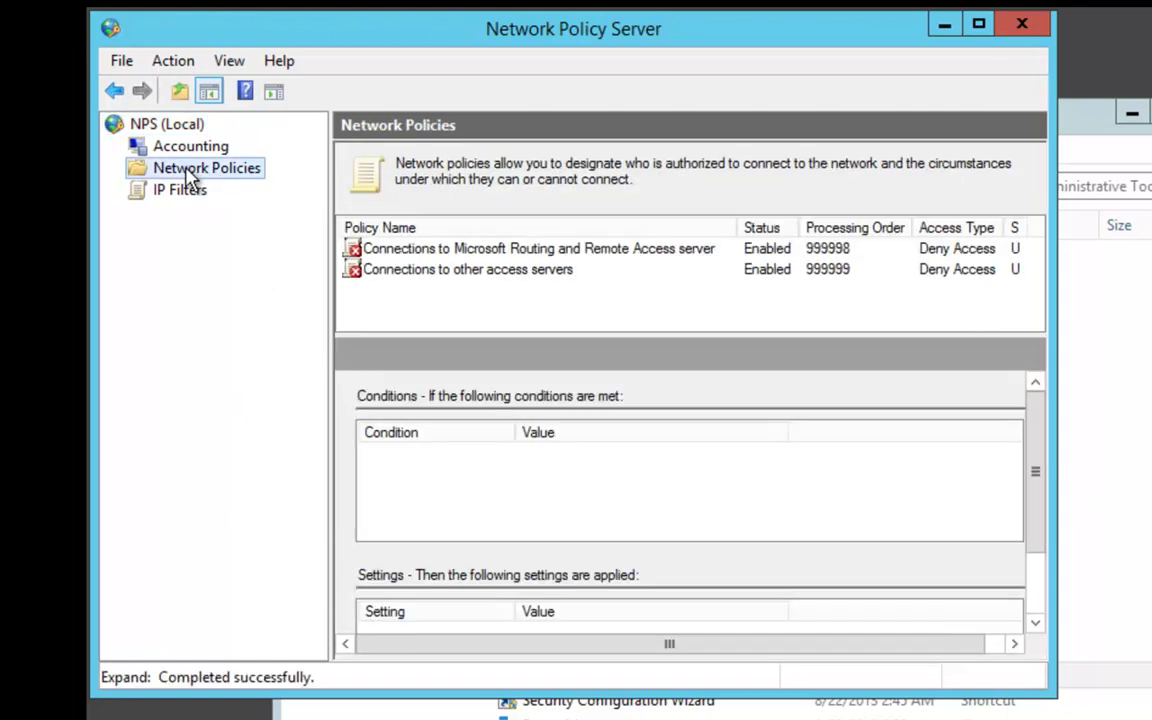
right_click(188, 178)
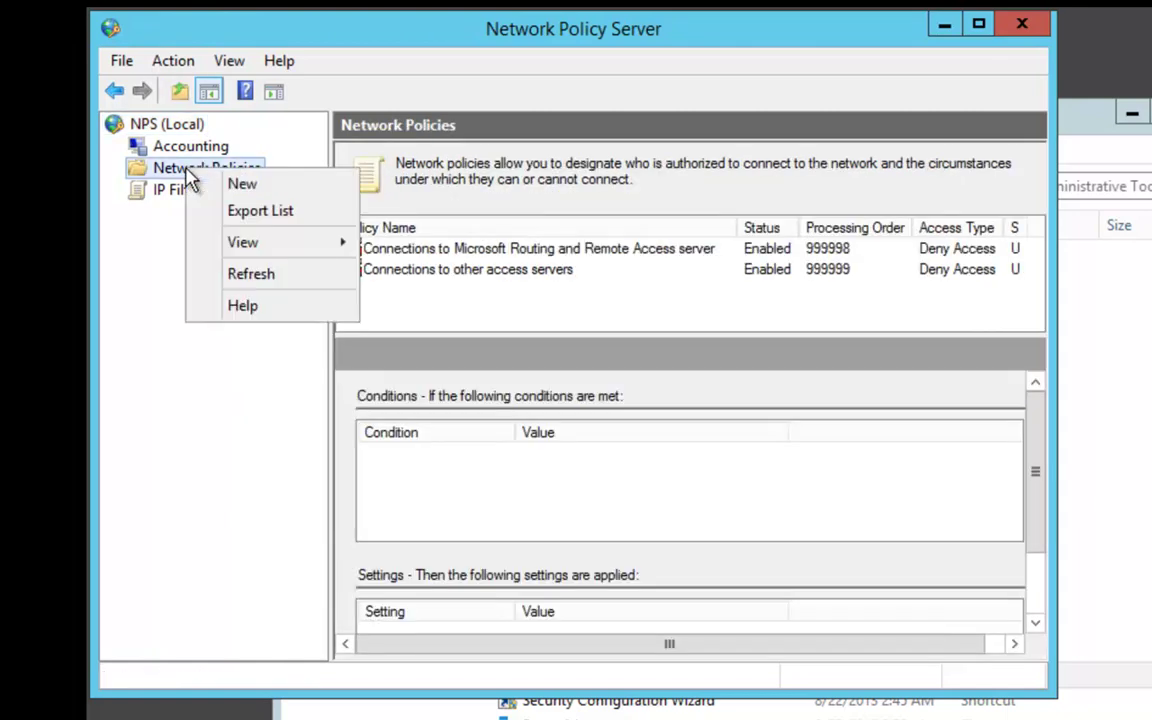
click(242, 186)
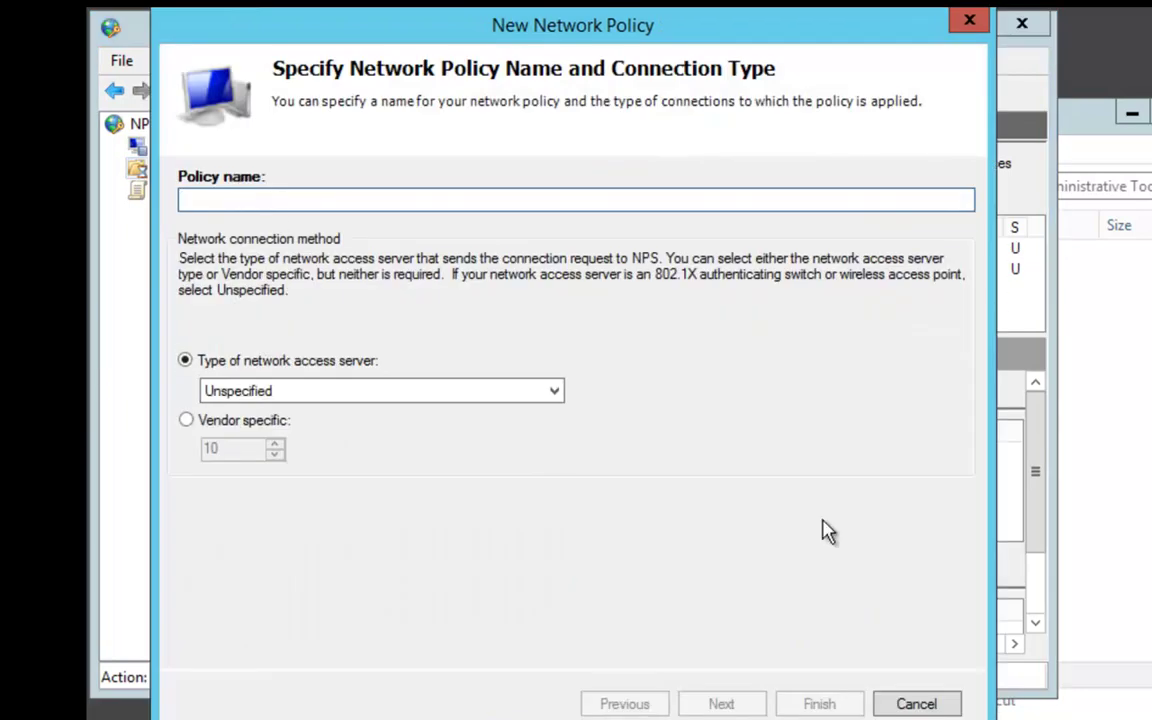
text(T)
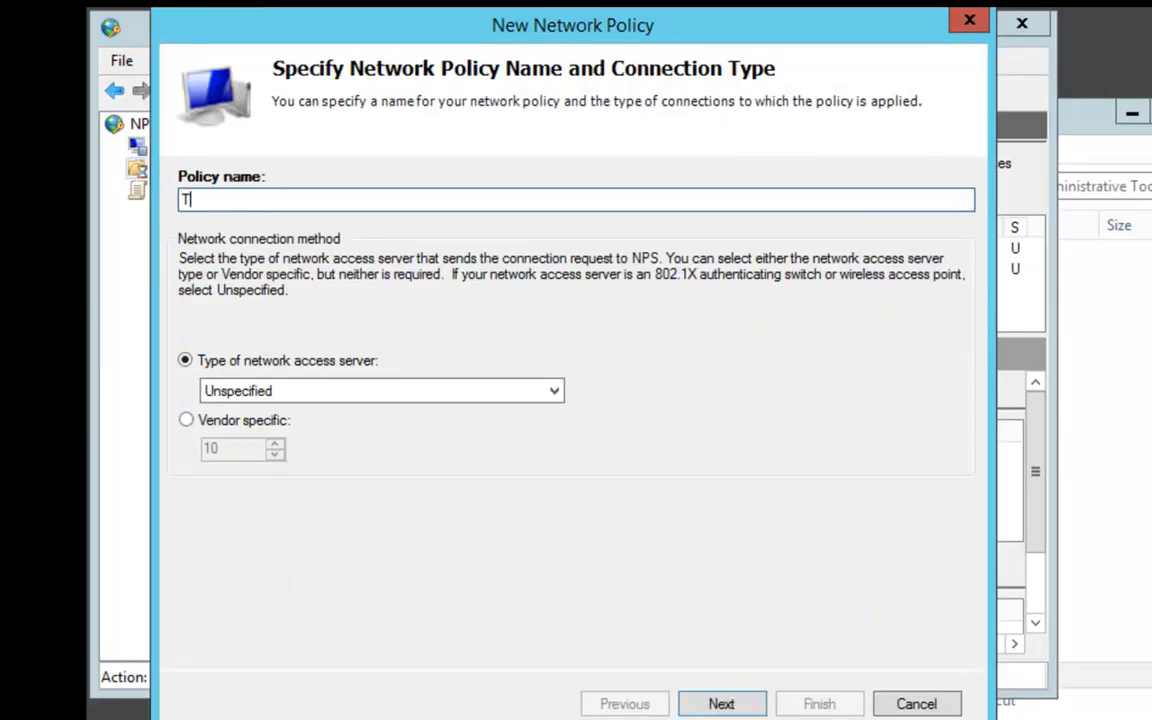
text(est Policy)
- Add a Day and Time Restrictions condition to Test Policy
click(757, 706)
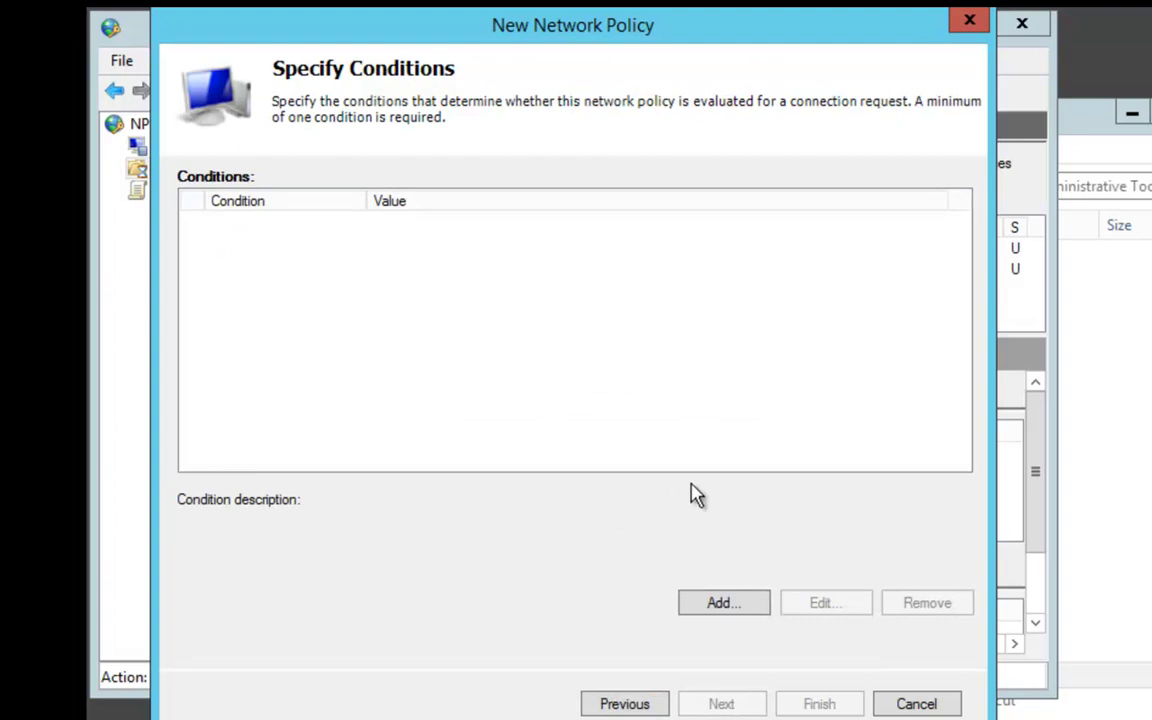
click(748, 610)
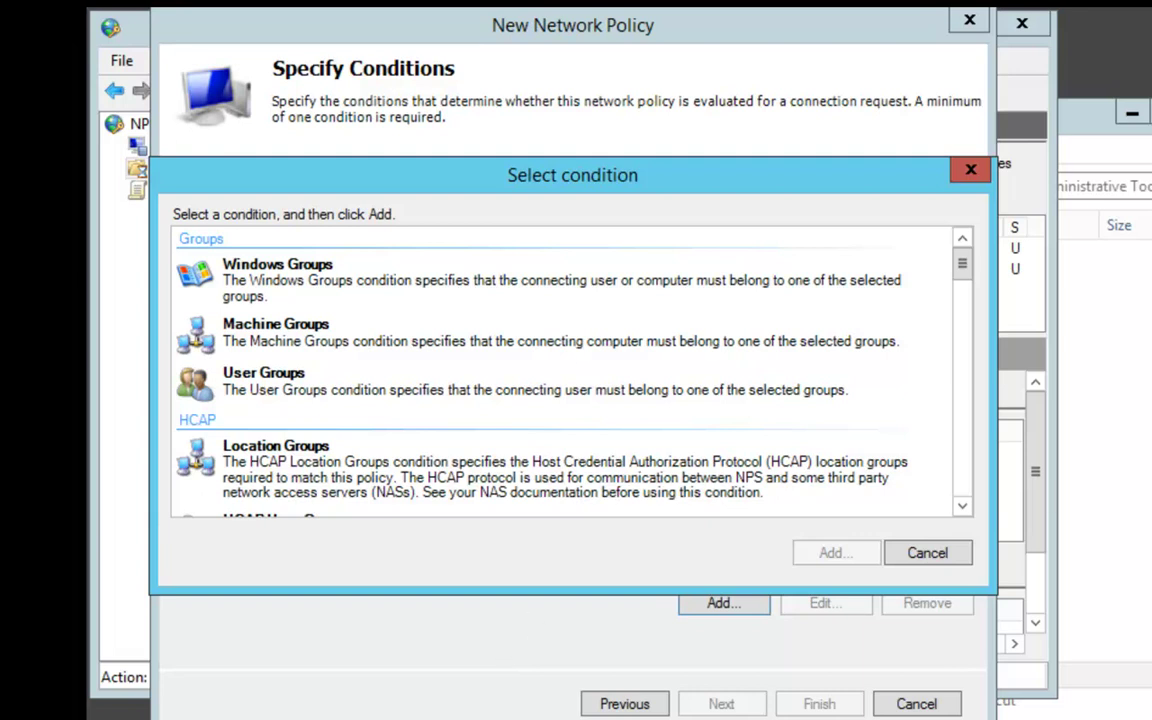
drag(965, 263, 967, 300)
click(368, 430)
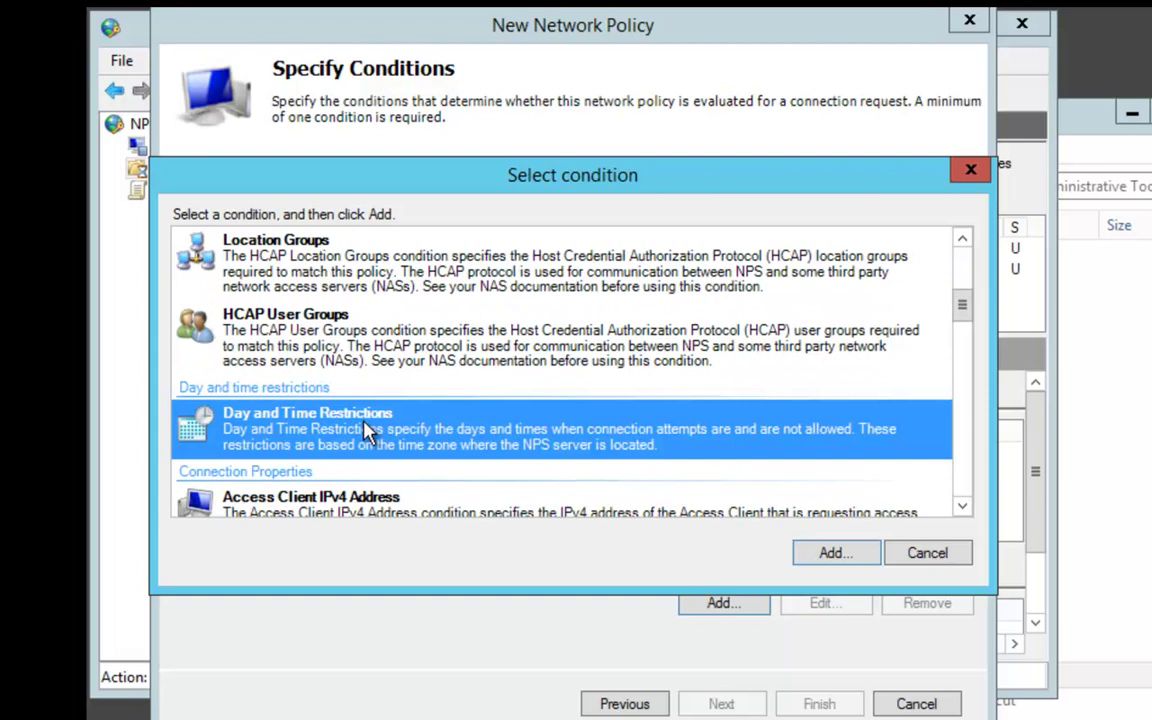
click(840, 554)
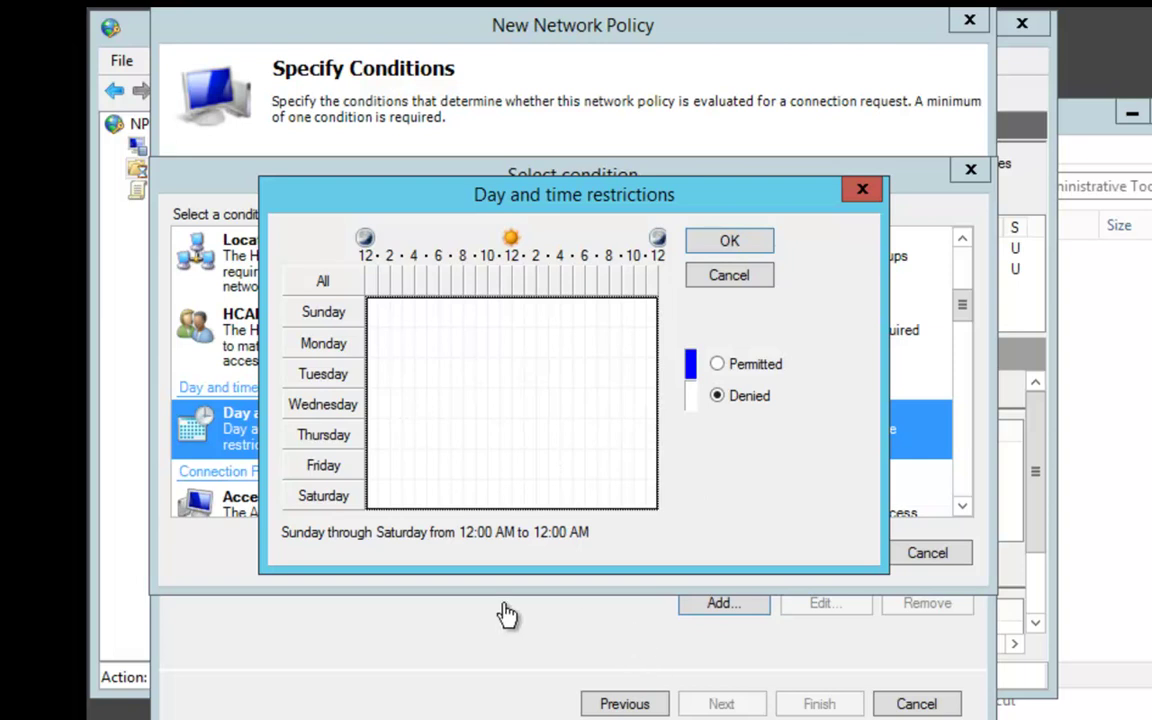
- Permit the whole week, then deny midnight–7 AM and 7 PM–midnight every day
click(719, 365)
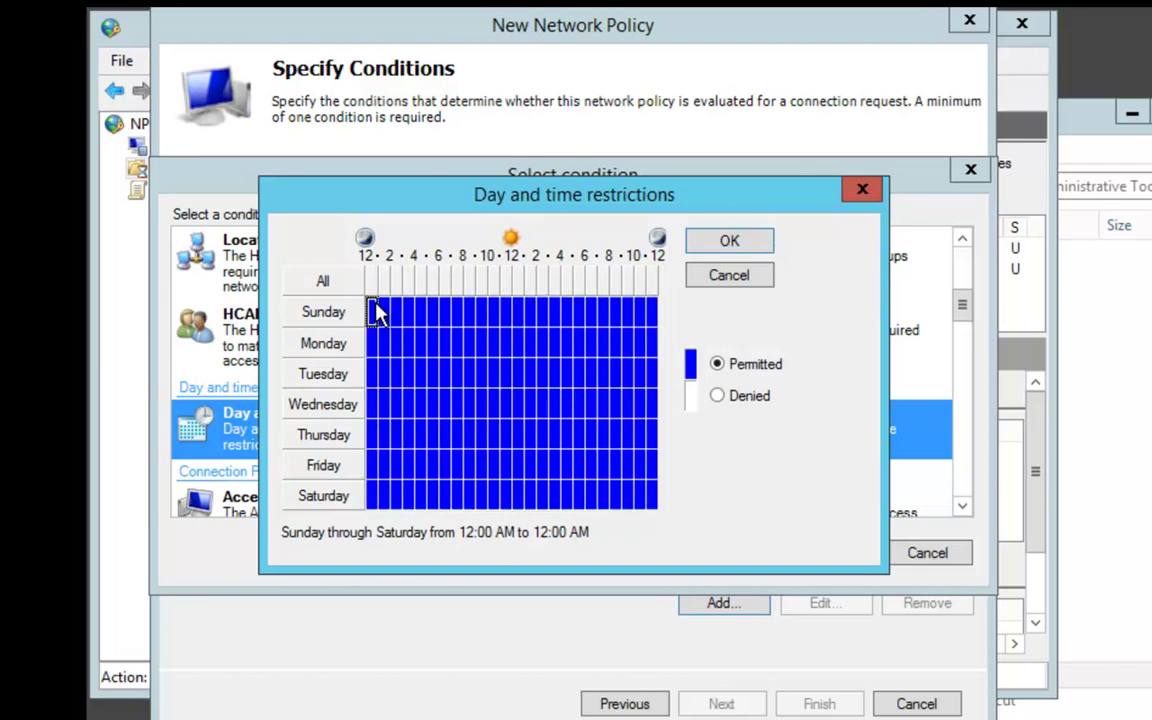
drag(376, 314, 450, 505)
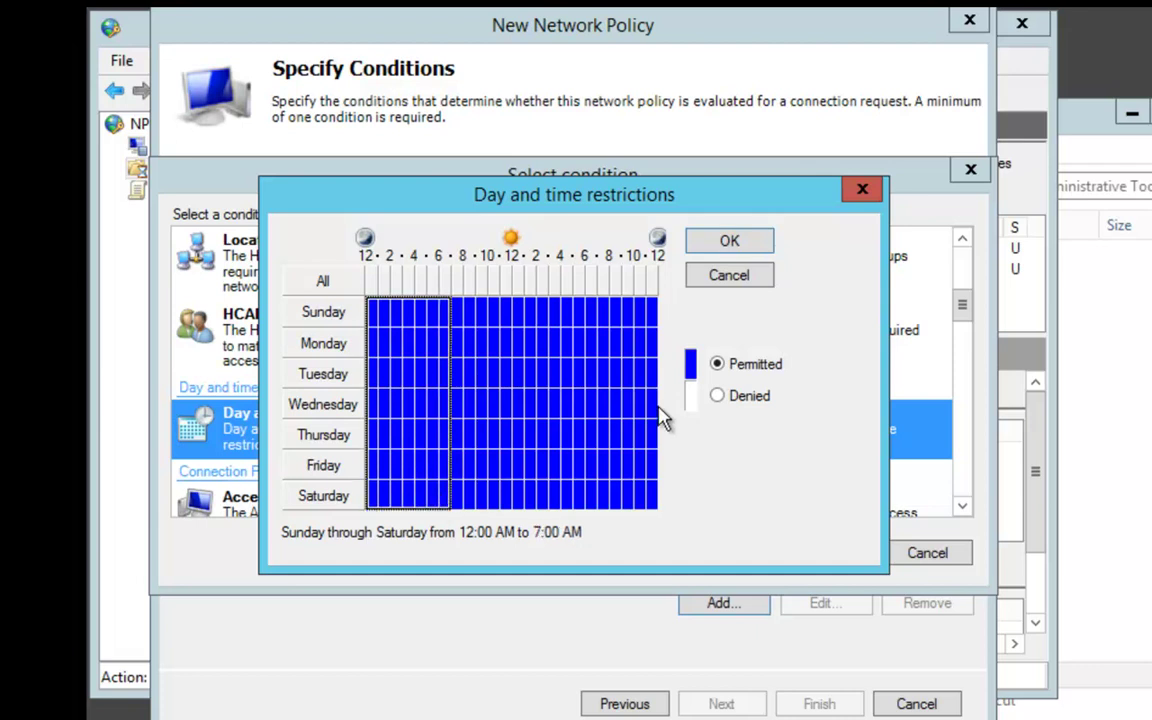
click(718, 396)
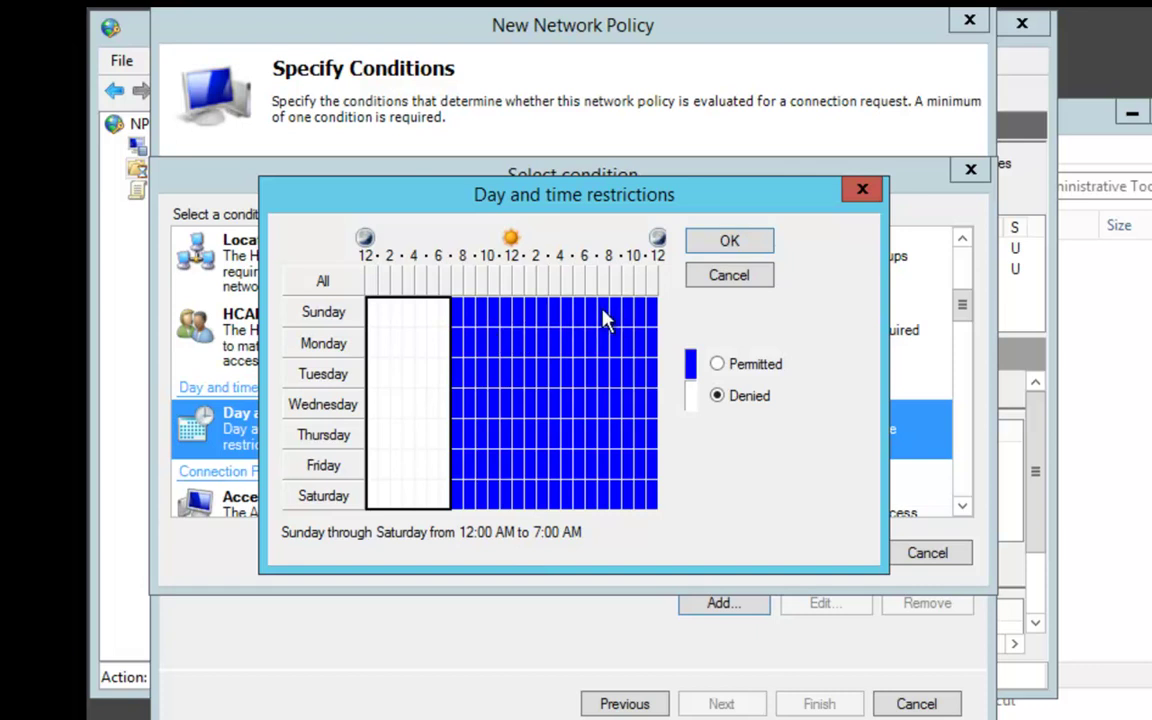
drag(602, 302, 658, 496)
click(713, 397)
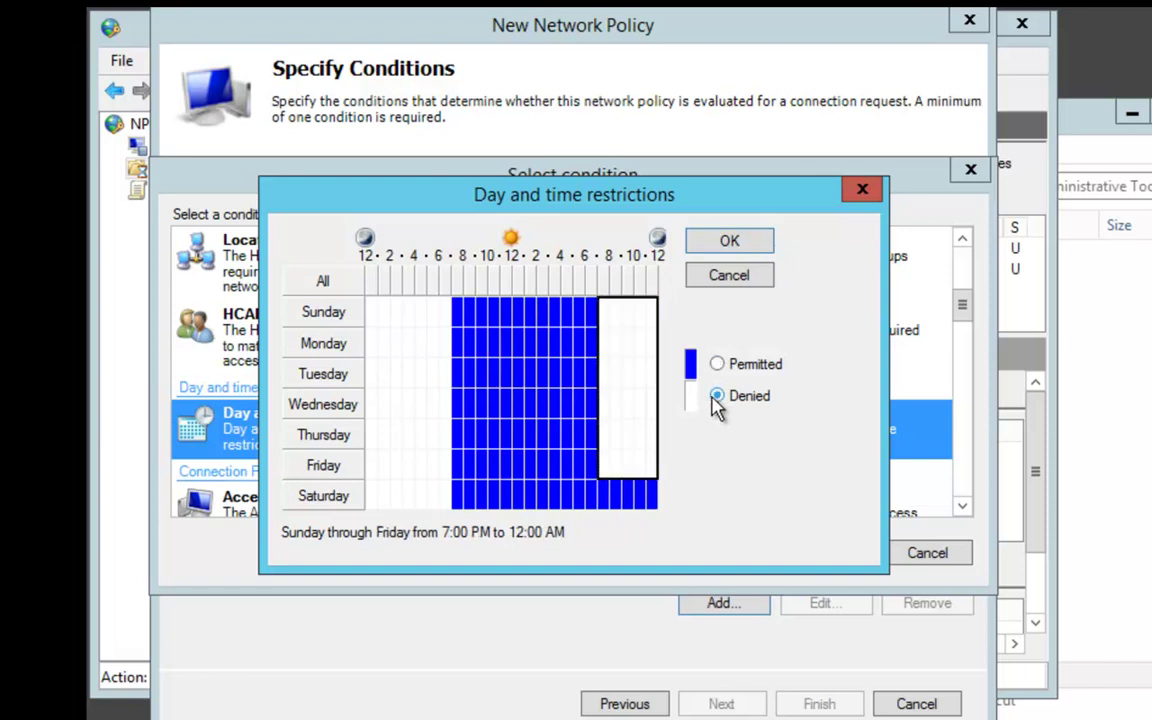
drag(607, 496, 652, 504)
click(717, 397)
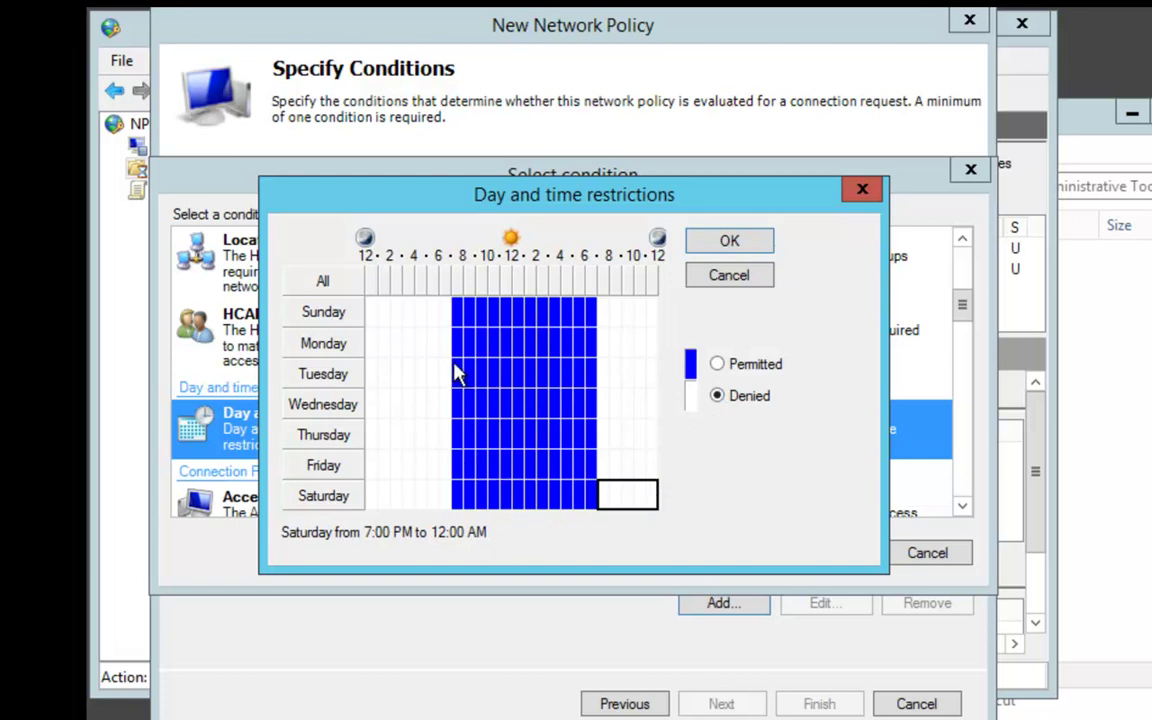
- Deny all of Sunday and confirm the 7 AM–7 PM Monday–Saturday schedule
click(457, 314)
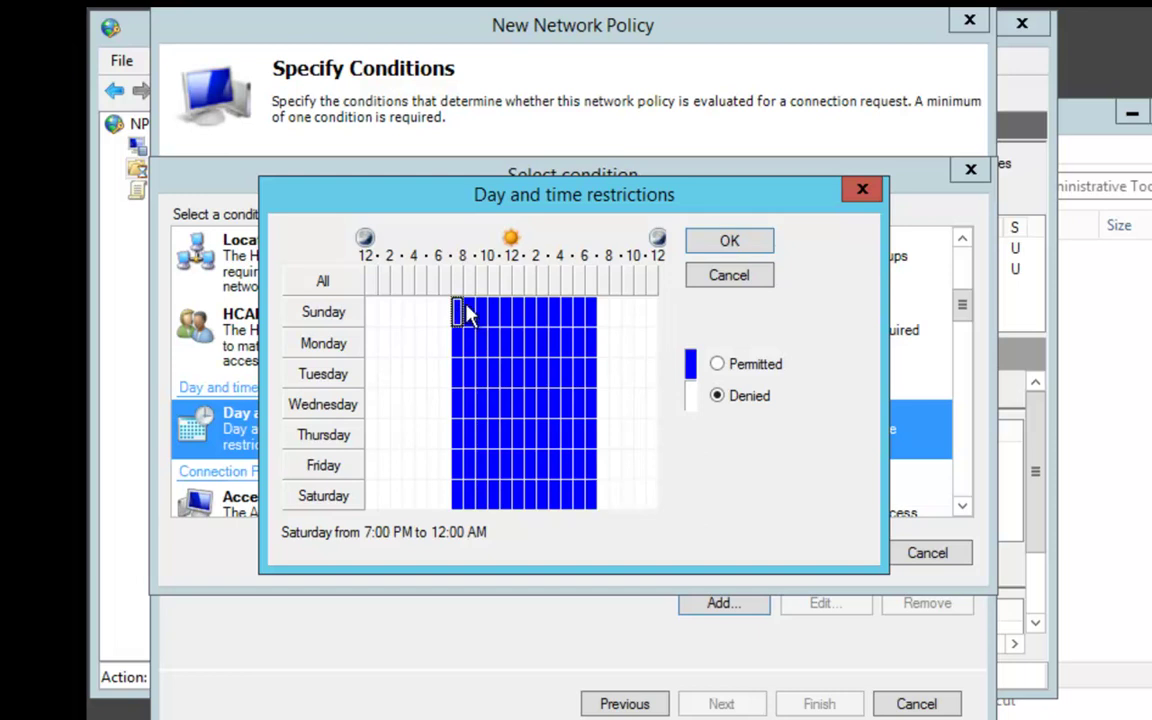
drag(582, 316, 603, 316)
click(718, 397)
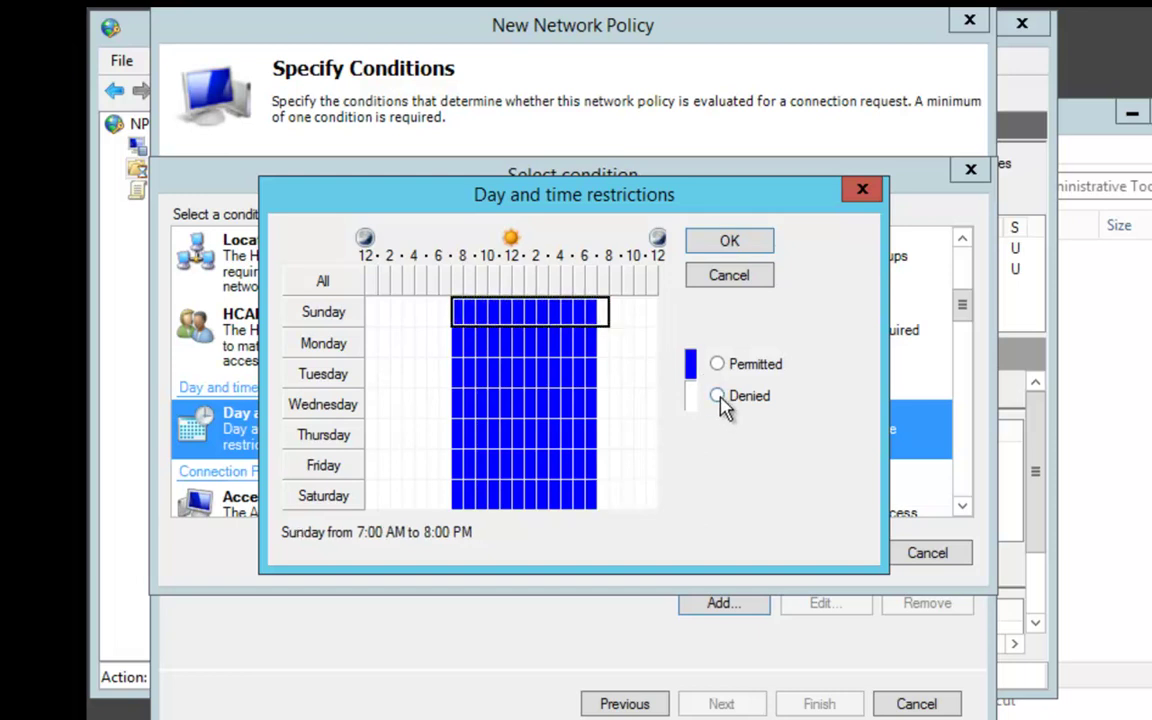
click(640, 374)
click(640, 314)
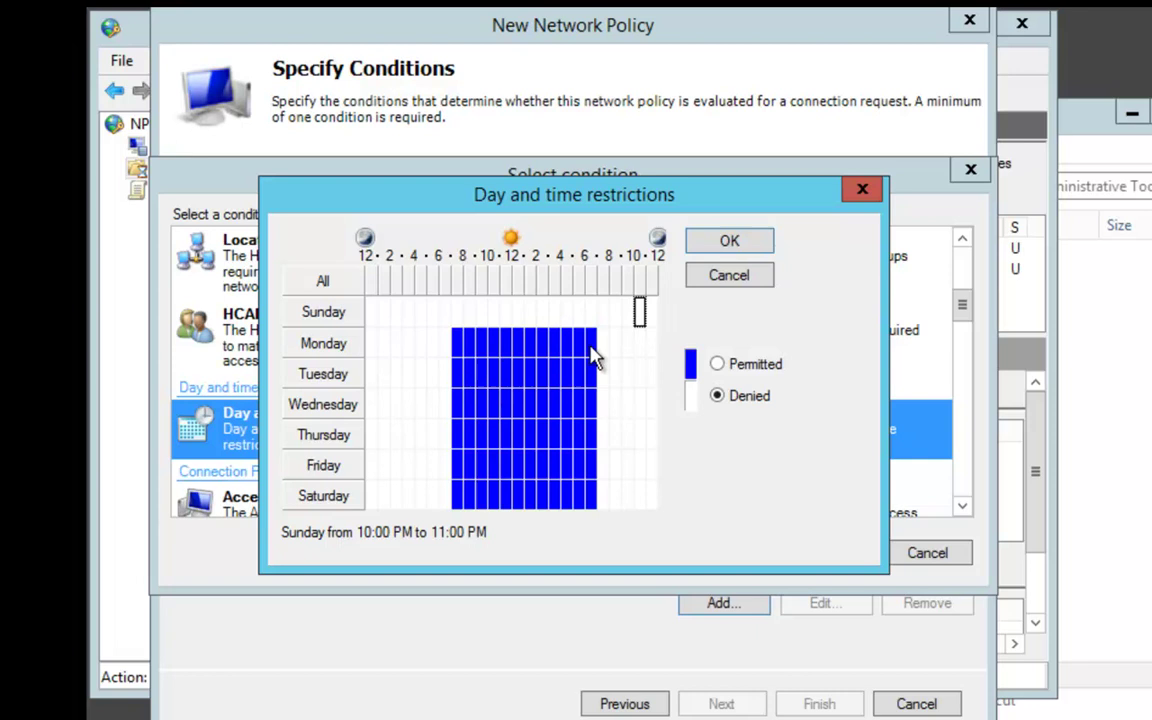
click(755, 246)
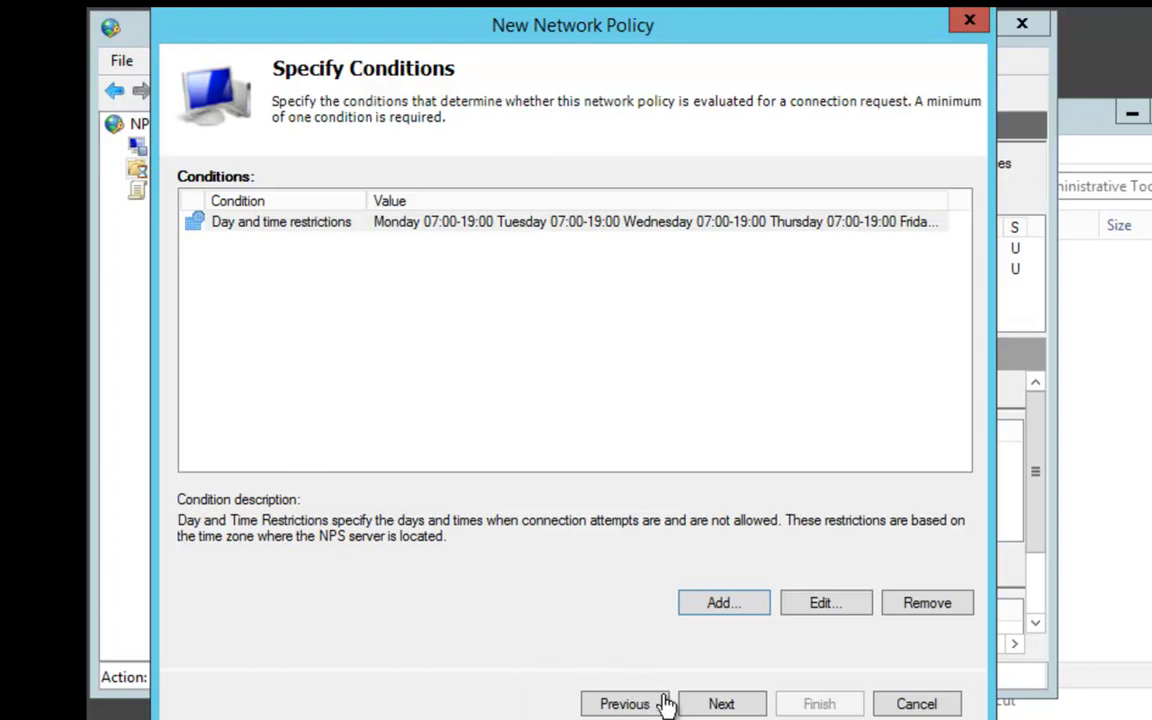
- Leave the access permission set to Access granted and proceed to authentication methods
click(711, 705)
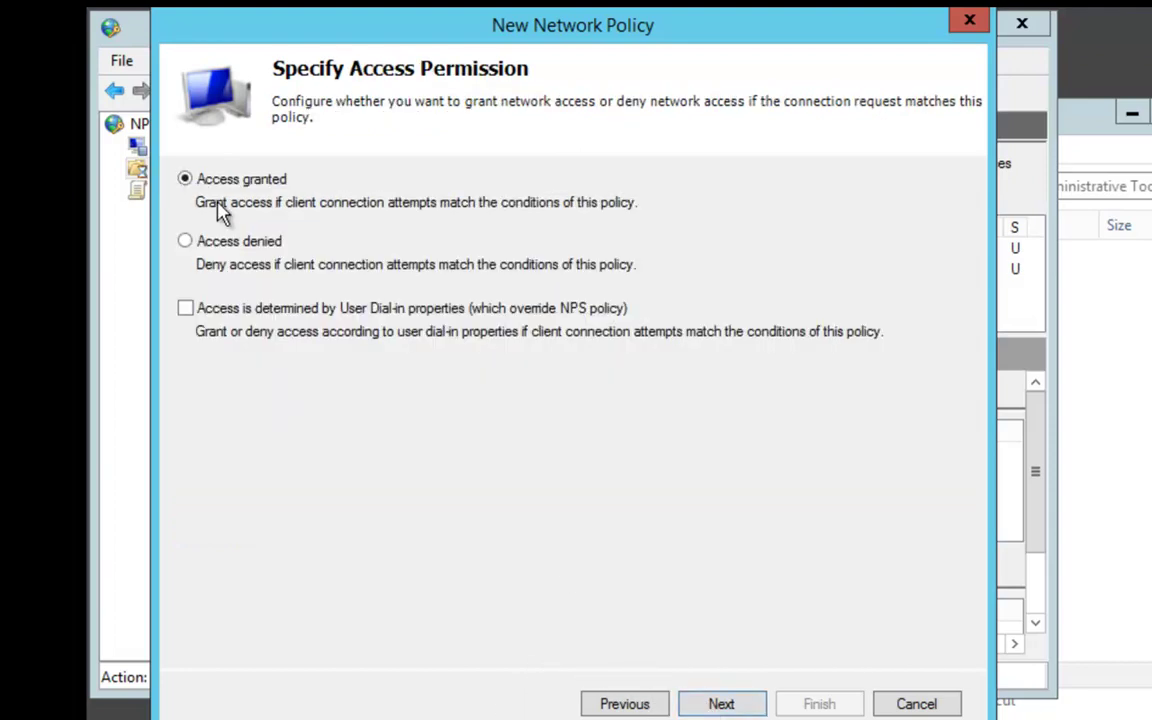
click(722, 703)
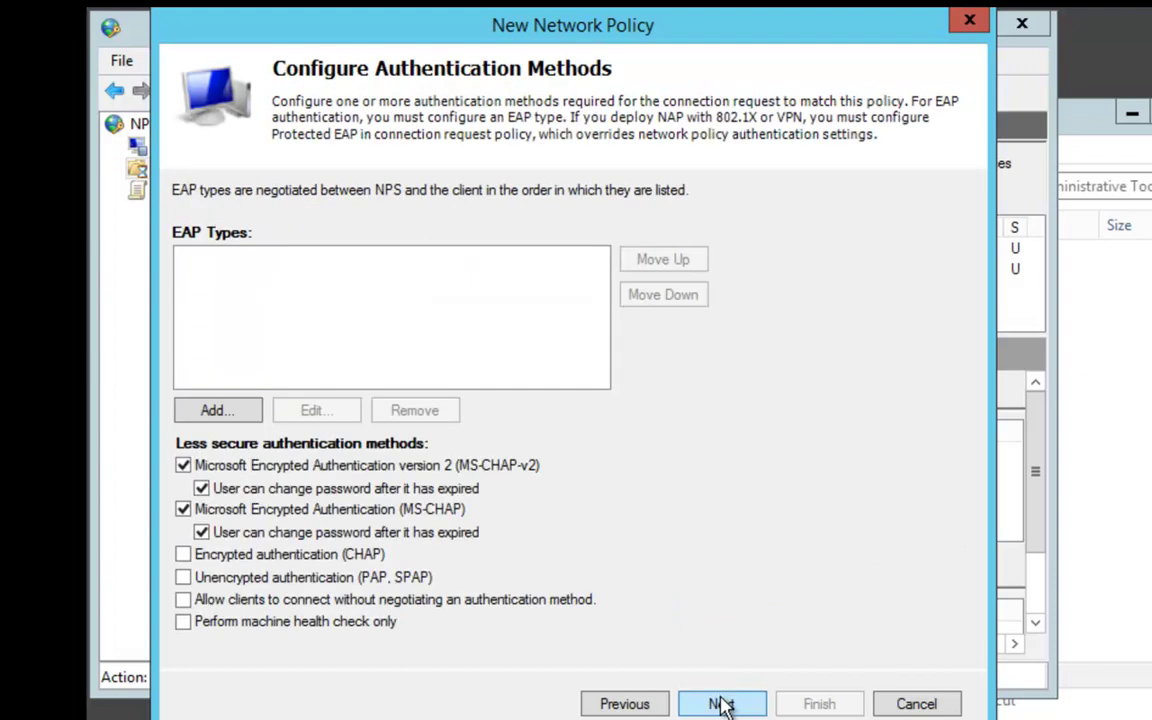
- Also allow CHAP and clients connecting without negotiated authentication, declining the help prompt
click(184, 556)
click(182, 601)
click(720, 704)
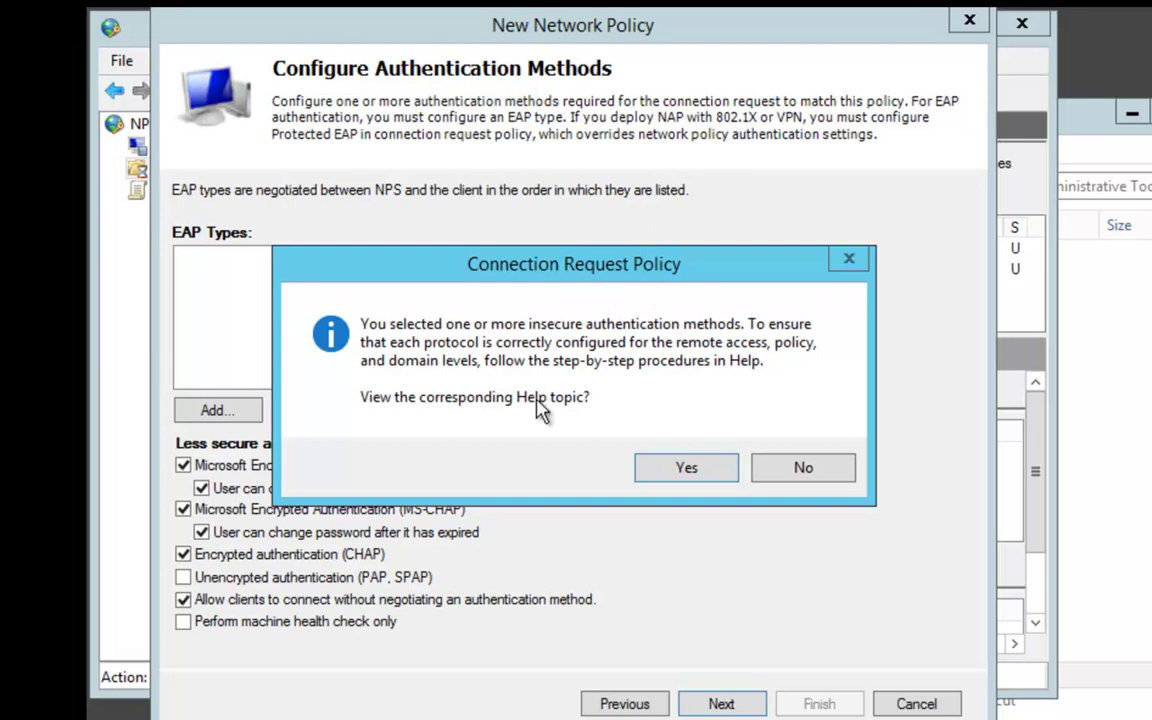
click(801, 470)
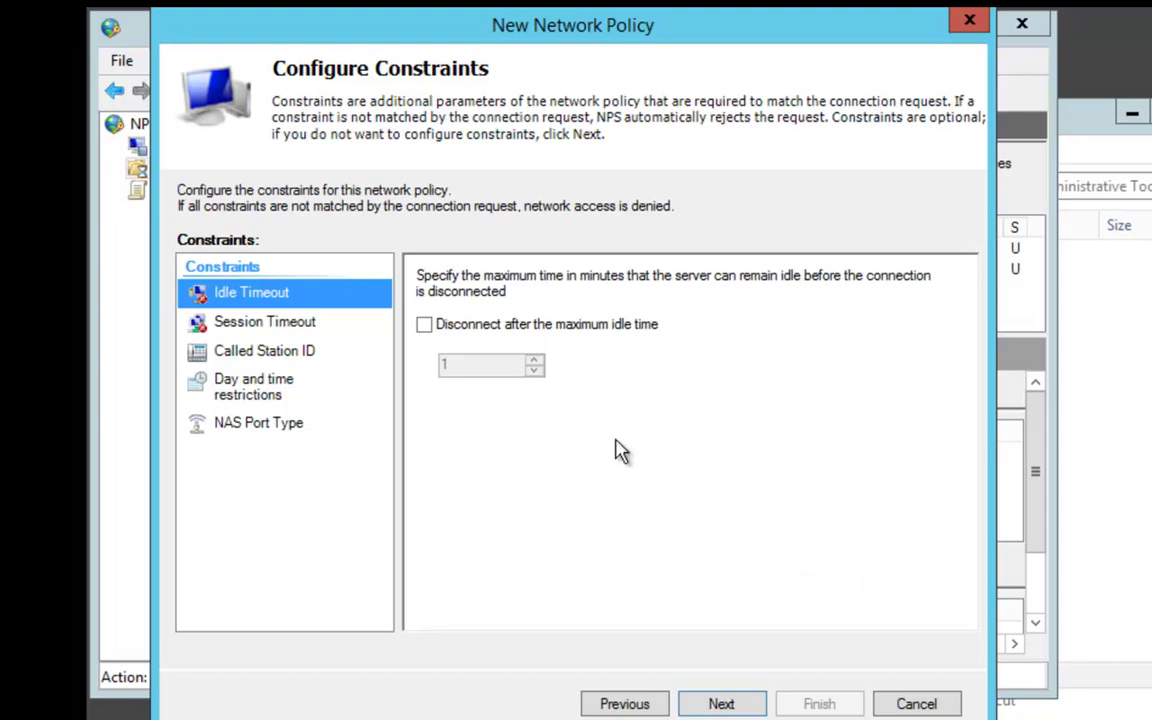
- Set a 60-minute maximum idle timeout and advance to the policy summary
click(425, 326)
drag(488, 360, 368, 407)
text(60)
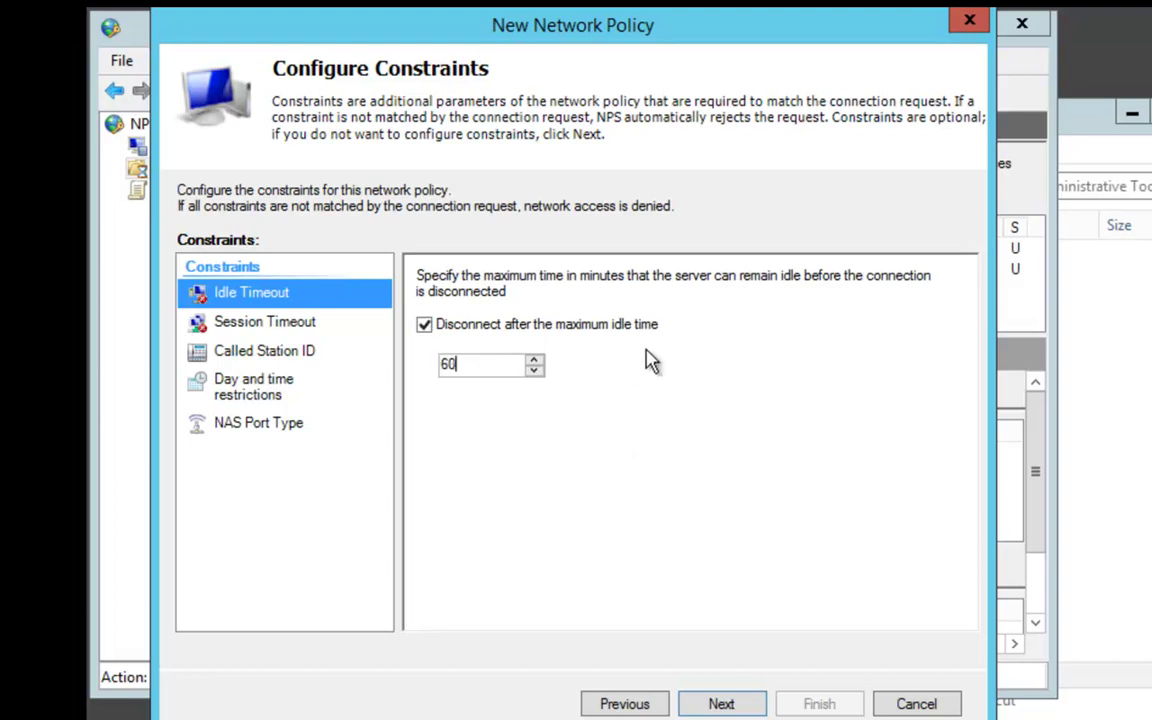
click(722, 705)
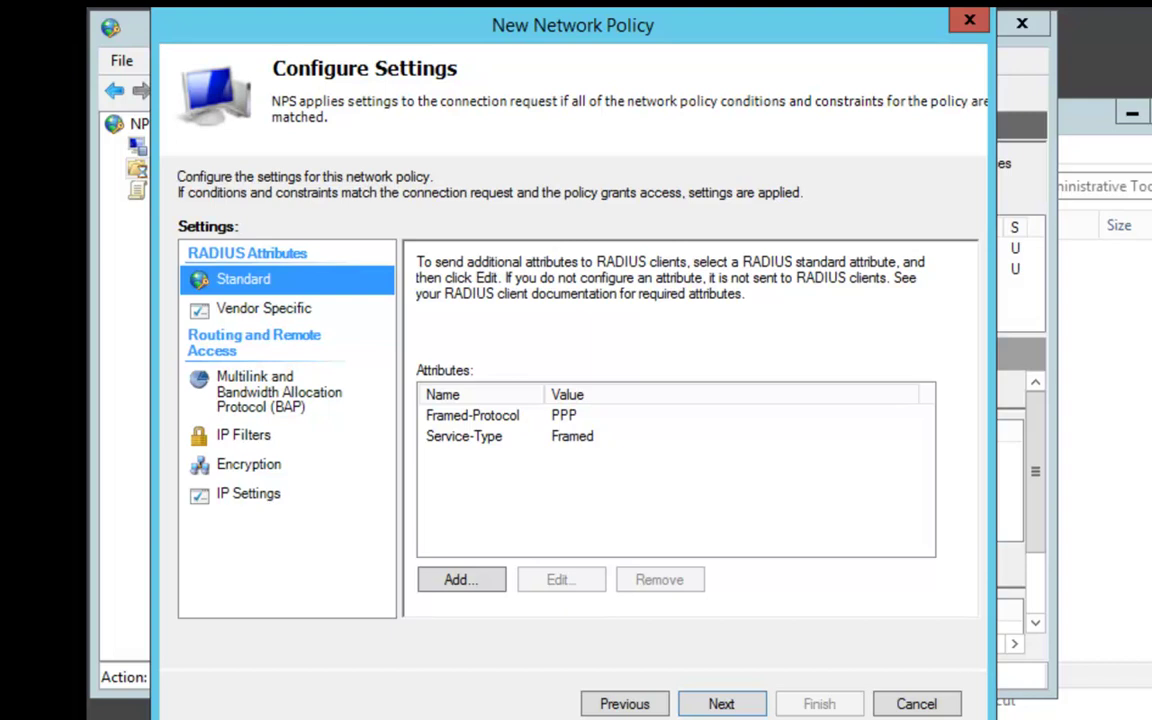
click(722, 704)
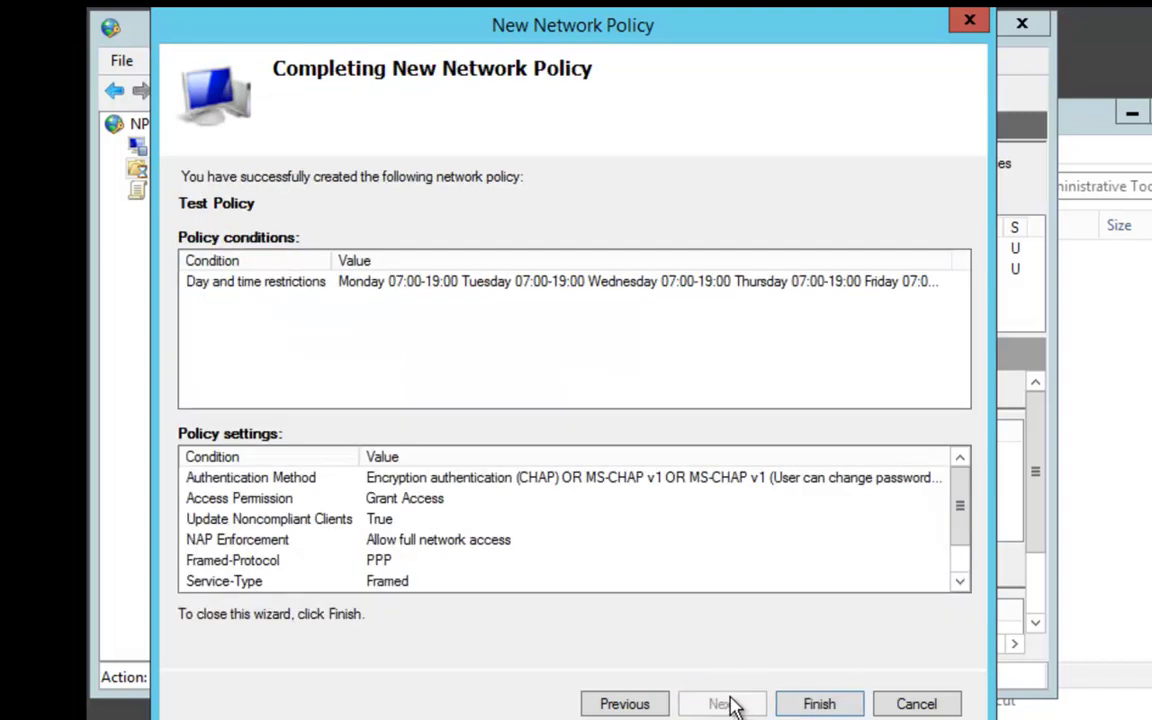
- Finish Test Policy, then close NPS, Routing and Remote Access, and Administrative Tools
click(818, 704)
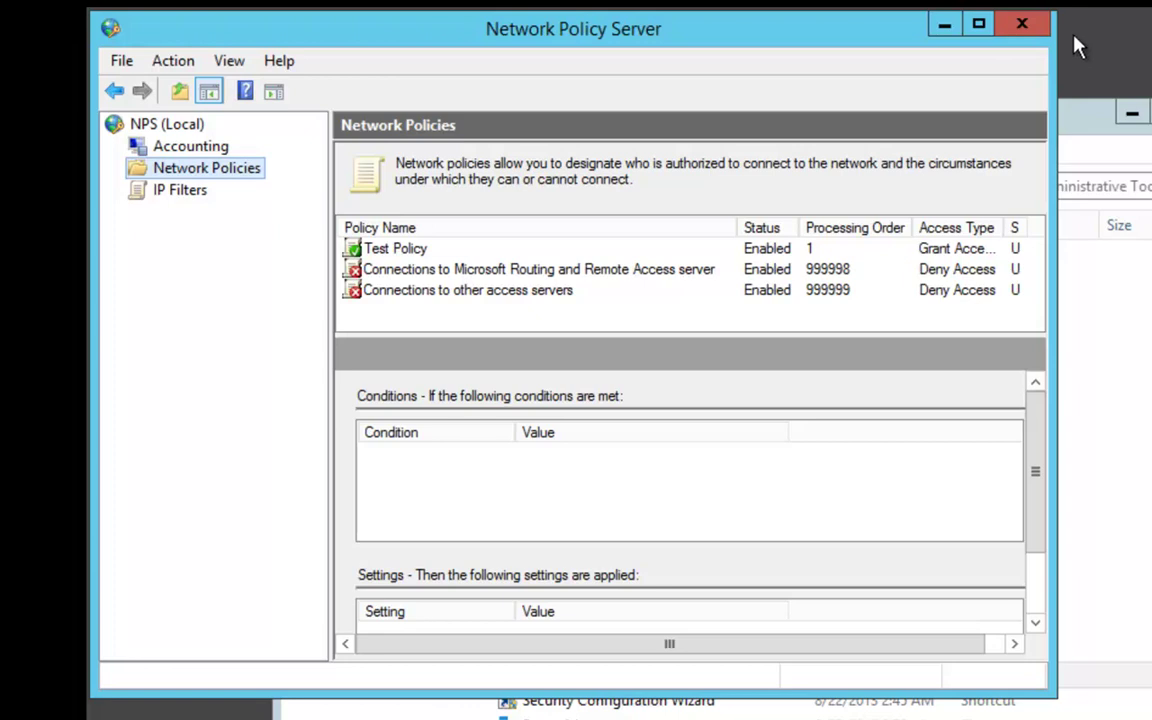
click(1030, 27)
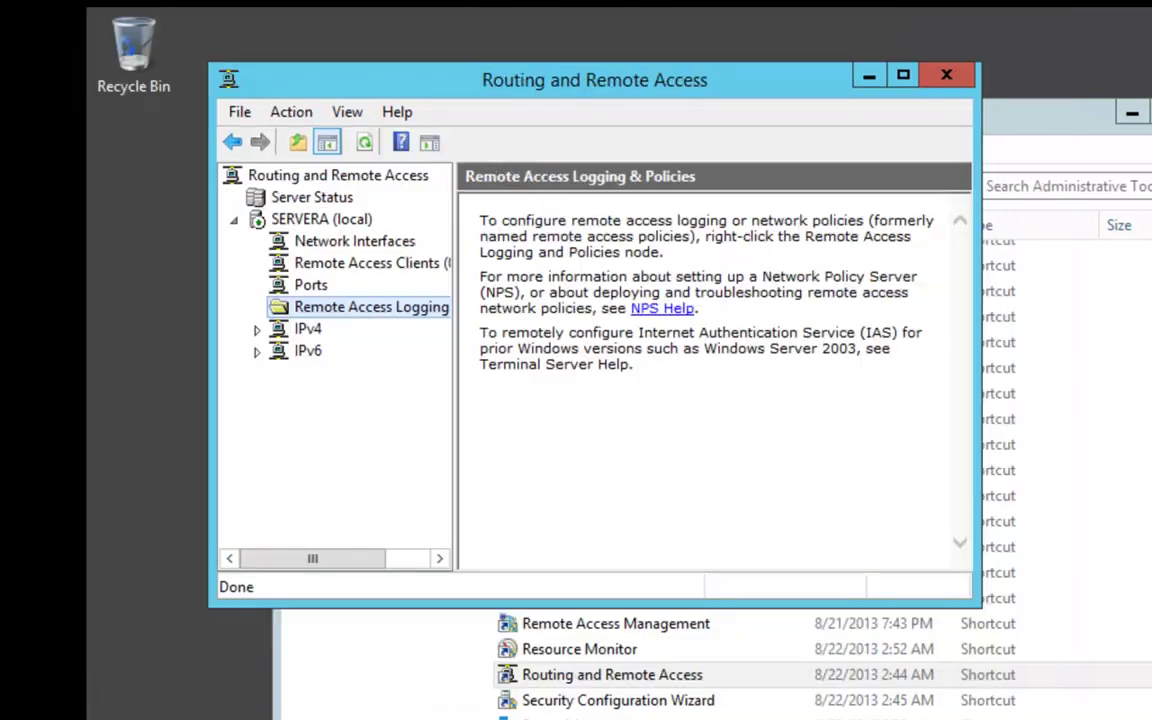
click(946, 76)
click(1030, 100)
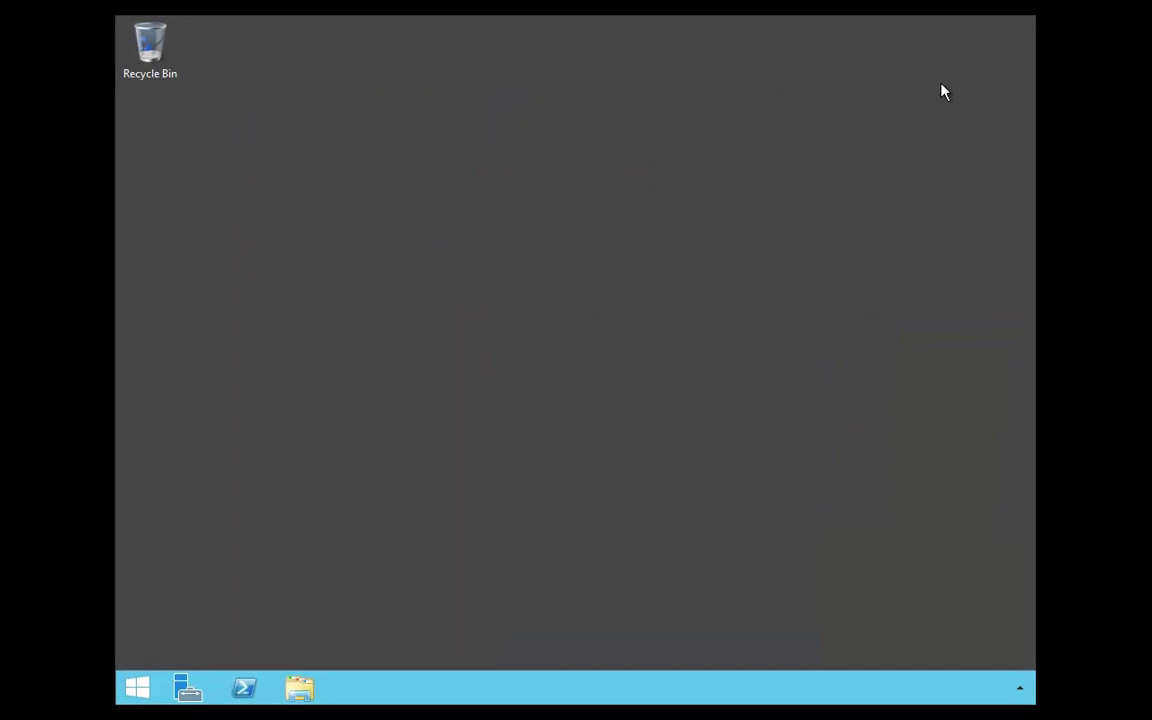